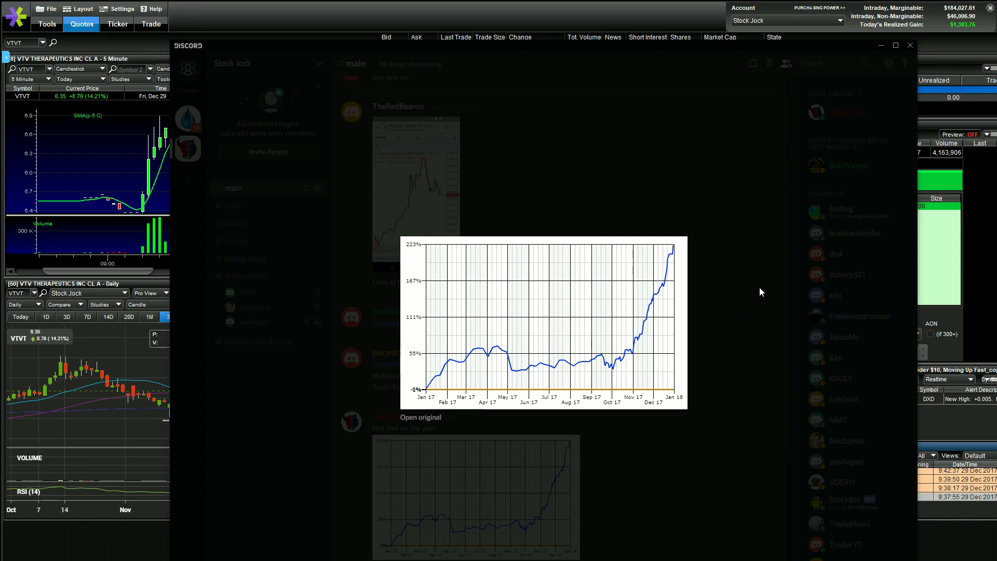
# Dismiss the enlarged yearly performance graph to return to the #main chat.
pyautogui.moveTo(961, 30)
pyautogui.click(659, 216)
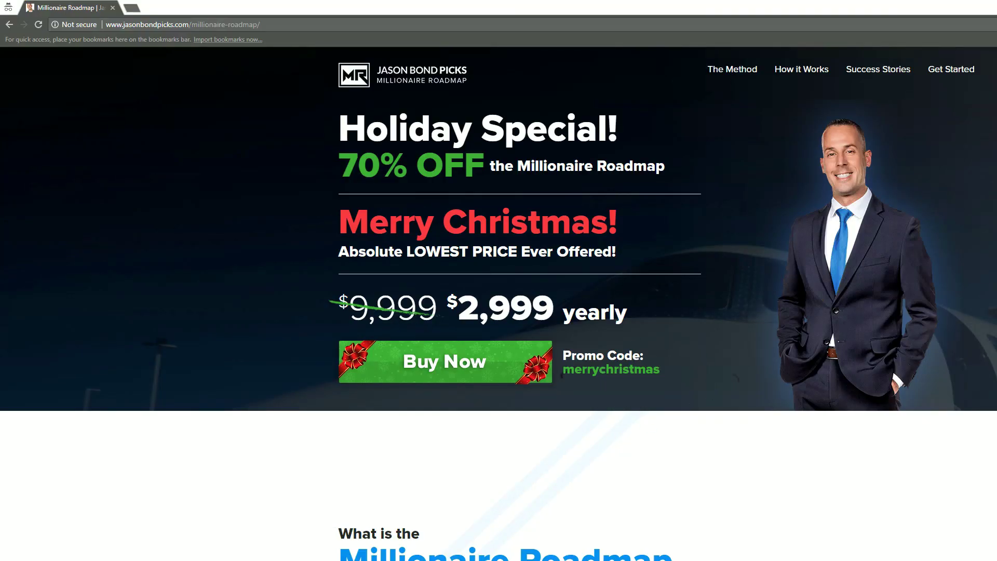
# Highlight the $2,999 yearly price and the Millionaire Roadmap headline on the page.
pyautogui.moveTo(459, 312); pyautogui.dragTo(553, 312)
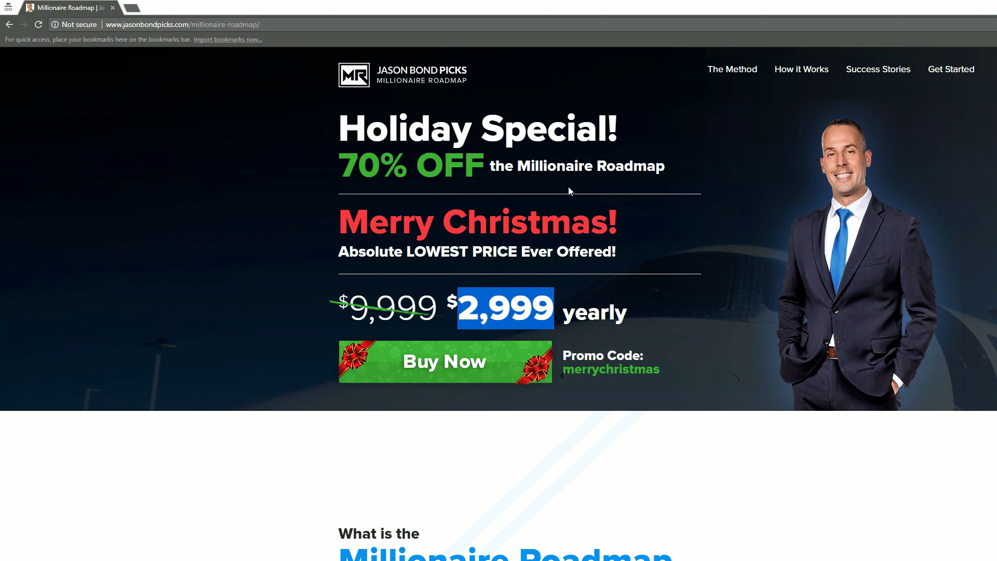
pyautogui.moveTo(513, 167); pyautogui.dragTo(662, 169)
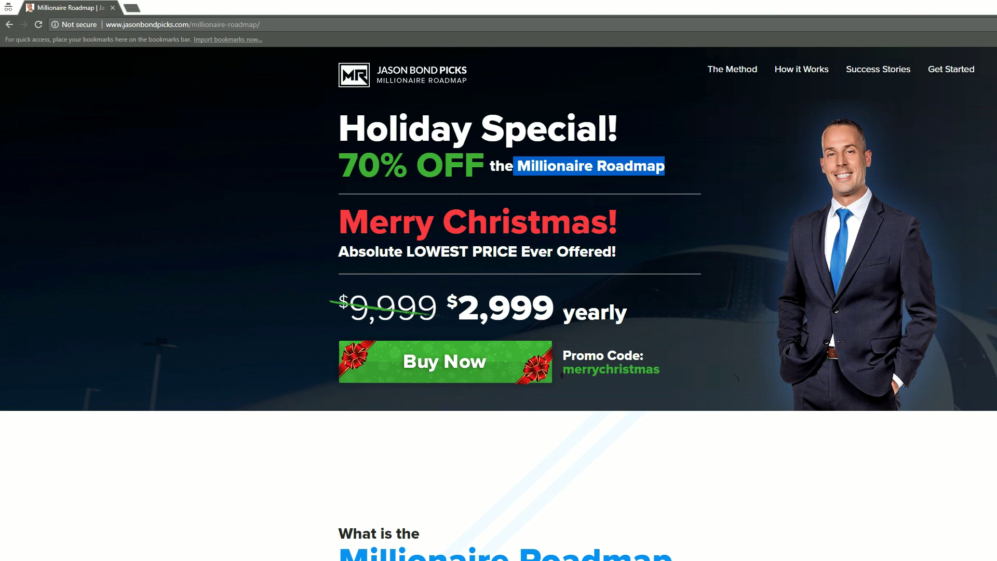
pyautogui.moveTo(554, 311); pyautogui.dragTo(458, 309)
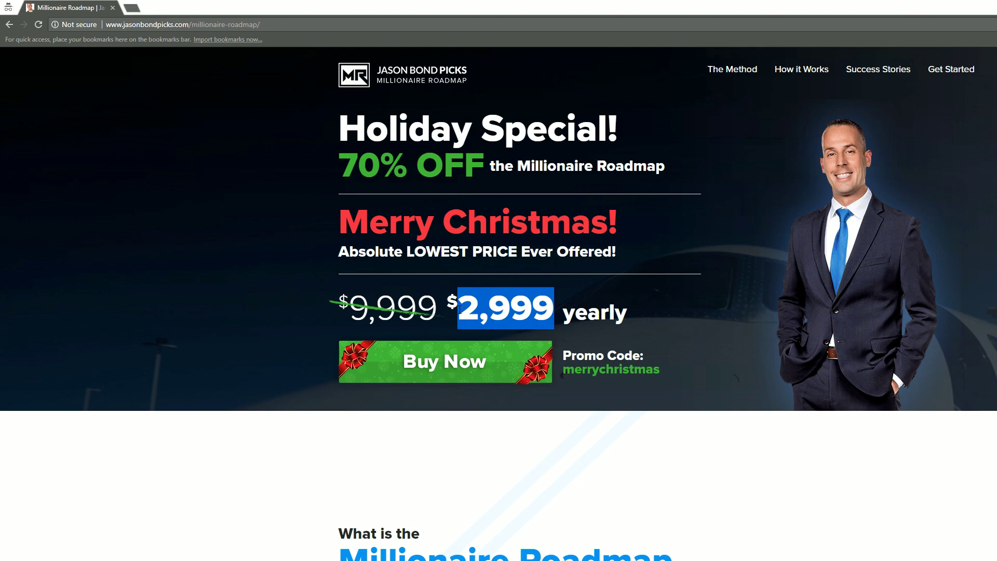
pyautogui.click(460, 309)
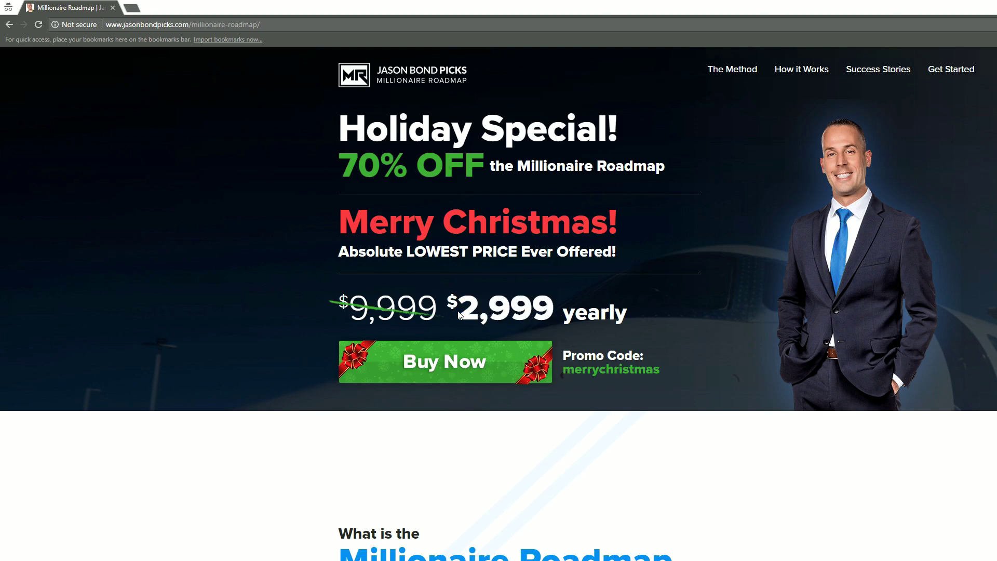
pyautogui.moveTo(460, 309); pyautogui.dragTo(553, 310)
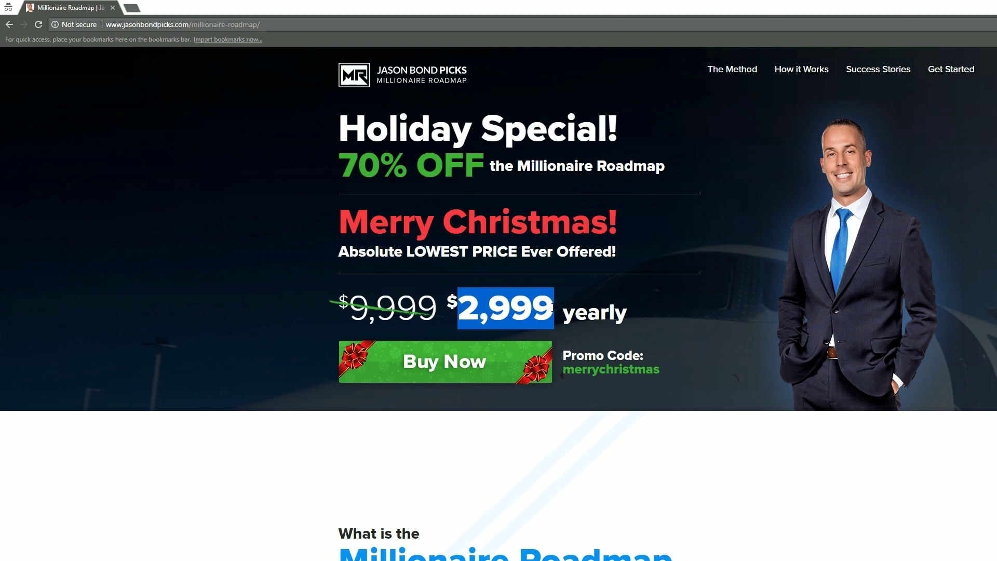
pyautogui.click(556, 311)
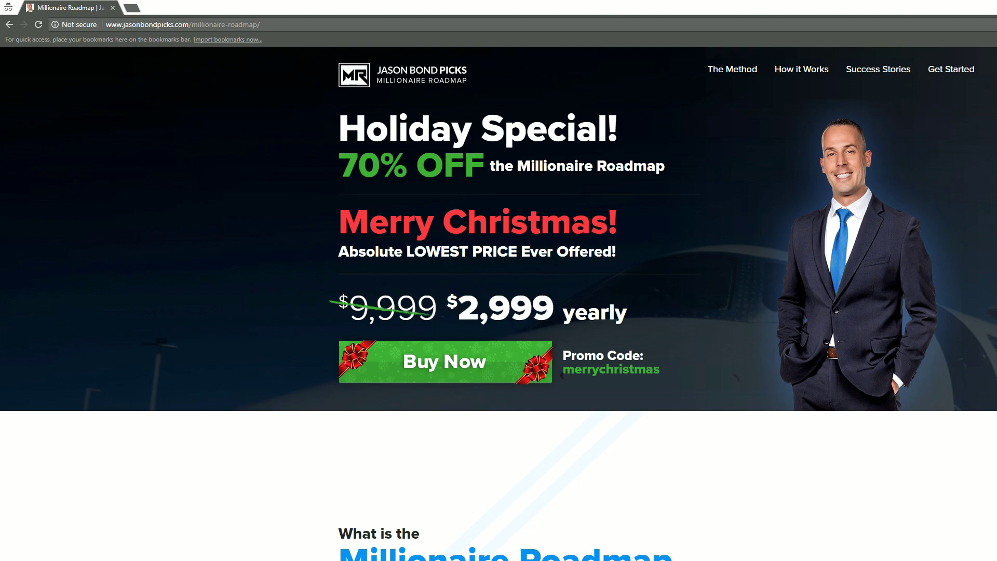
# Re-highlight the $2,999 price and the merrychristmas promo code, then switch to E*TRADE Pro.
pyautogui.doubleClick(462, 309)
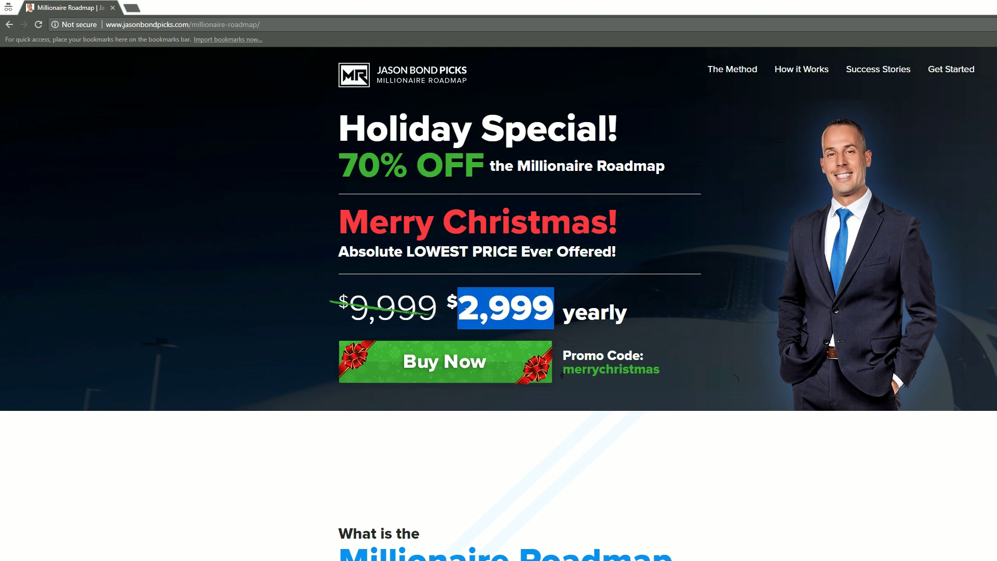
pyautogui.click(449, 307)
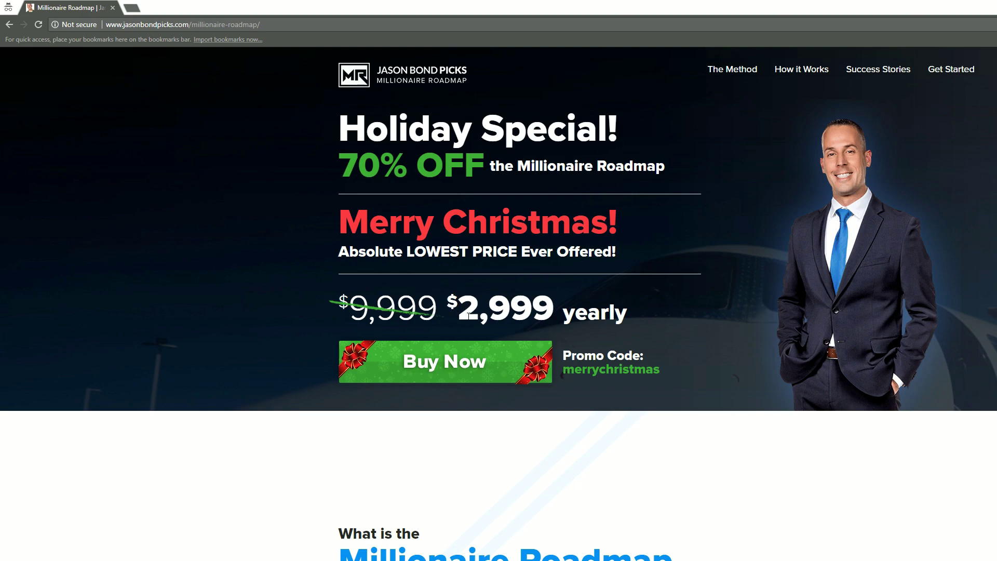
pyautogui.moveTo(457, 310); pyautogui.dragTo(550, 318)
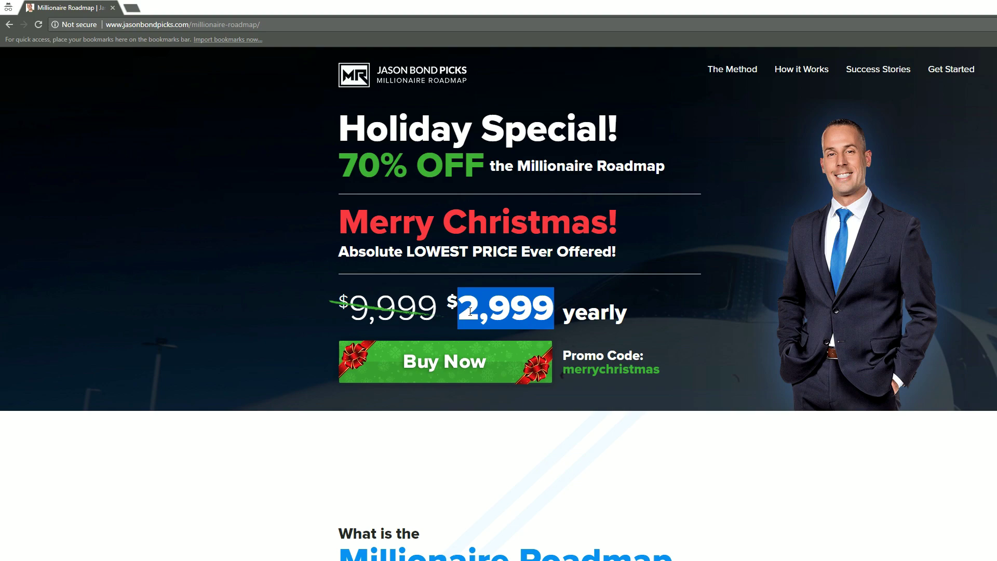
pyautogui.moveTo(563, 370); pyautogui.dragTo(664, 373)
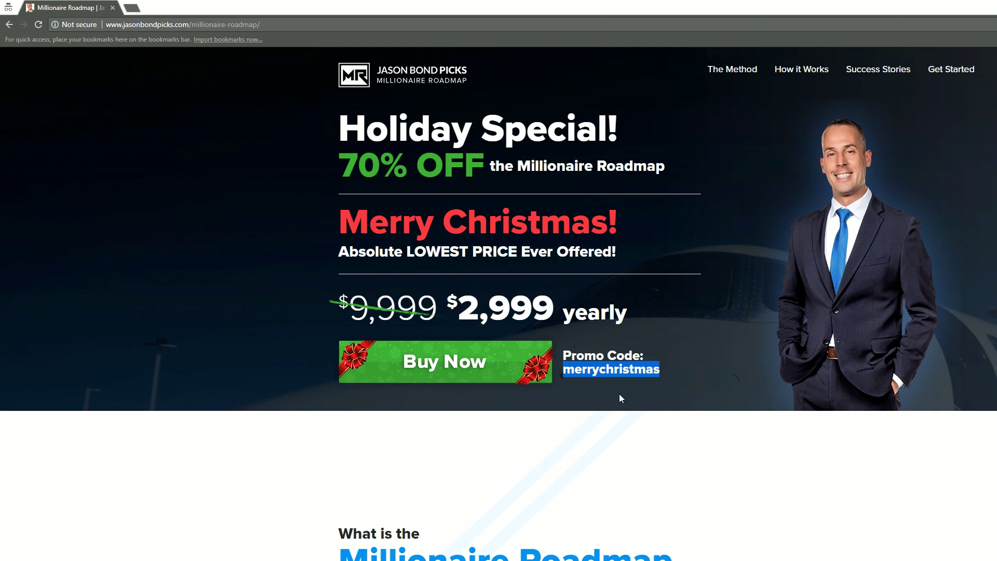
pyautogui.hotkey('alt', 'Tab')
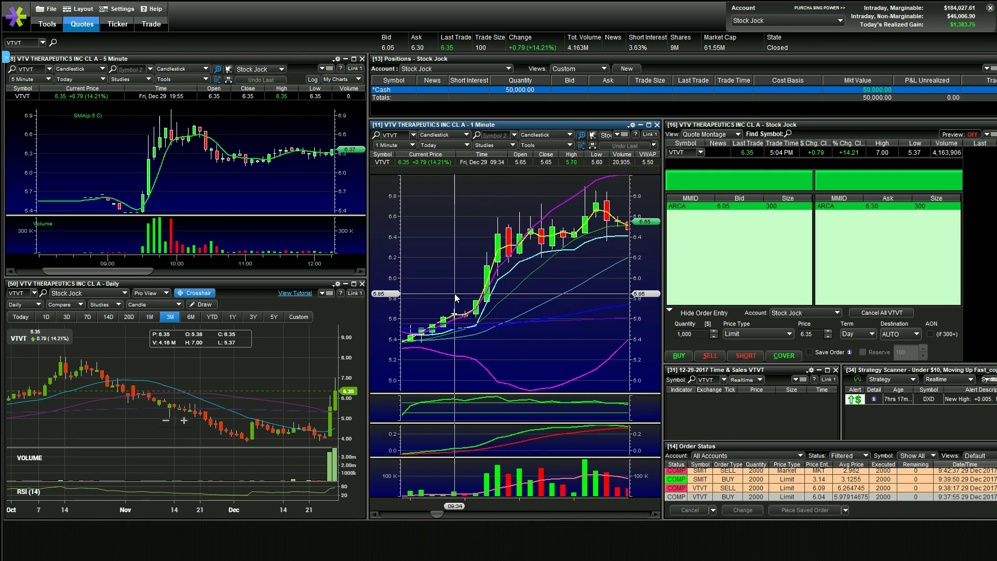
# Pan the VTVT 1-minute chart to the 09:34 bars and scroll the order list.
pyautogui.moveTo(442, 515); pyautogui.dragTo(447, 508)
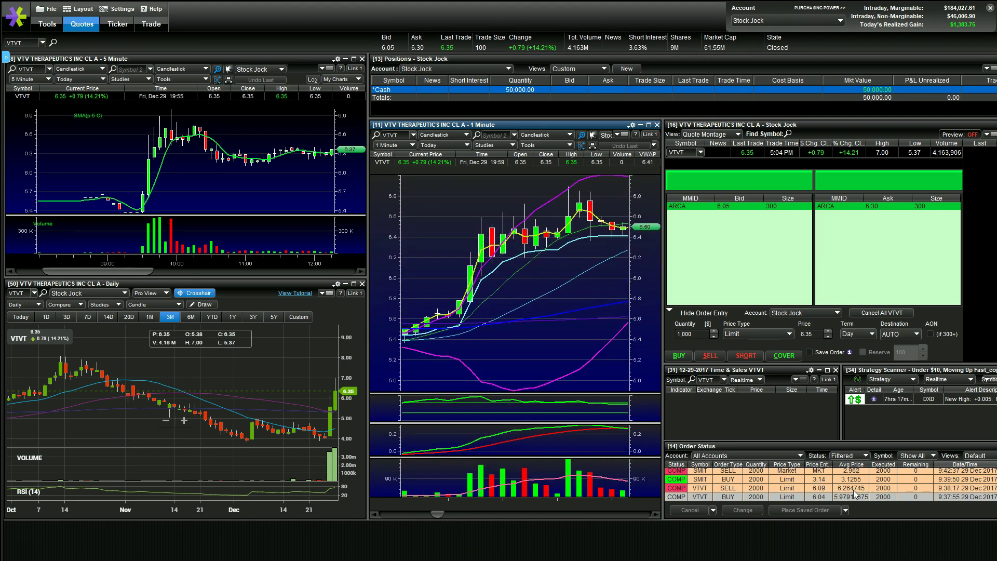
pyautogui.scroll(1, 886, 493)
# Load SMIT into all linked charts and order panels from its Order Status row.
pyautogui.click(886, 489)
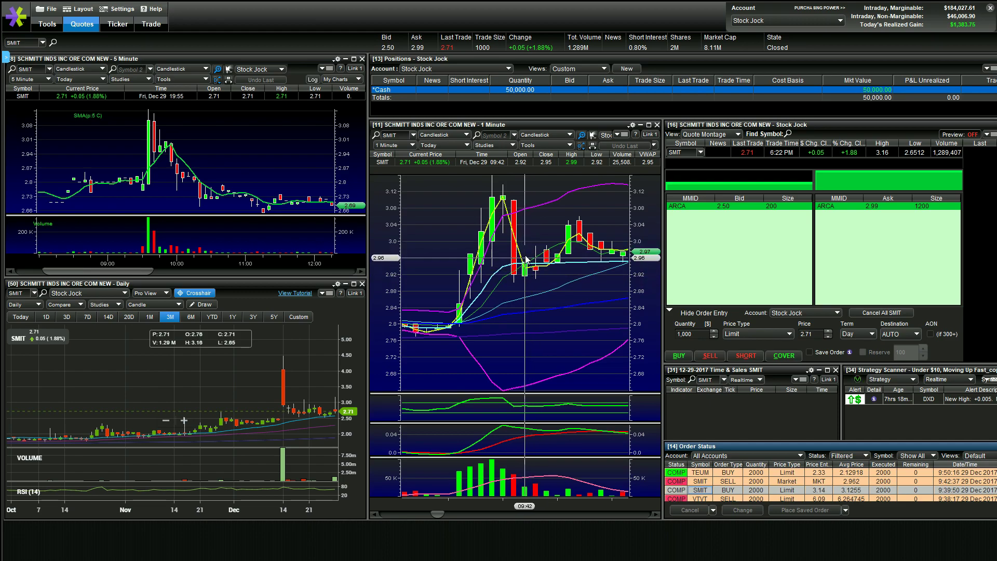
pyautogui.click(841, 472)
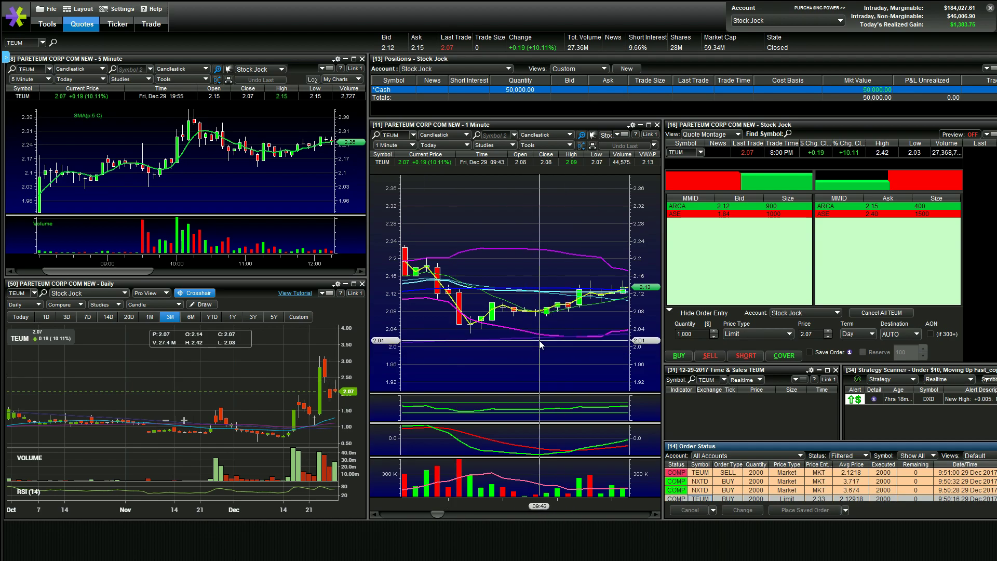
pyautogui.click(705, 490)
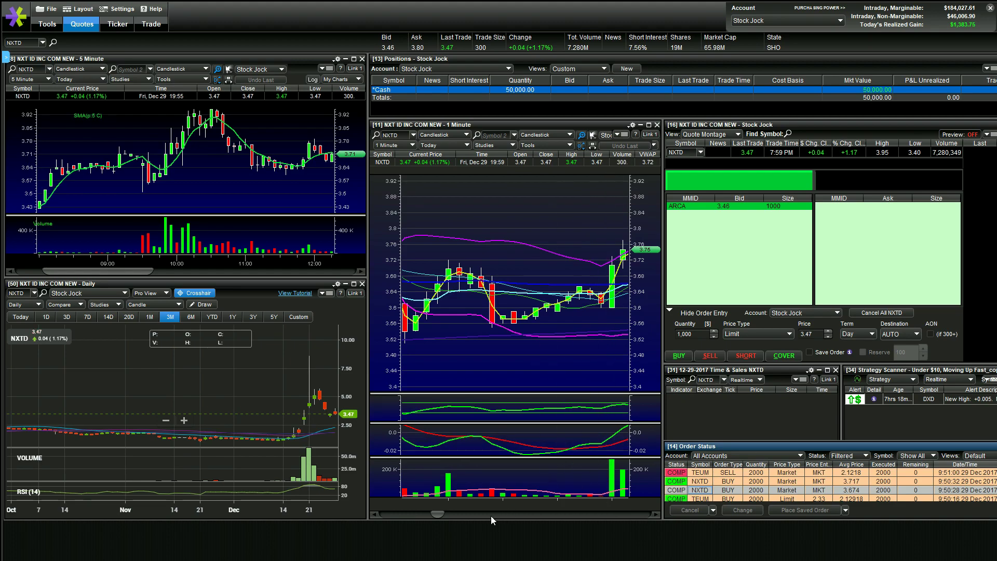
pyautogui.moveTo(437, 518); pyautogui.dragTo(441, 517)
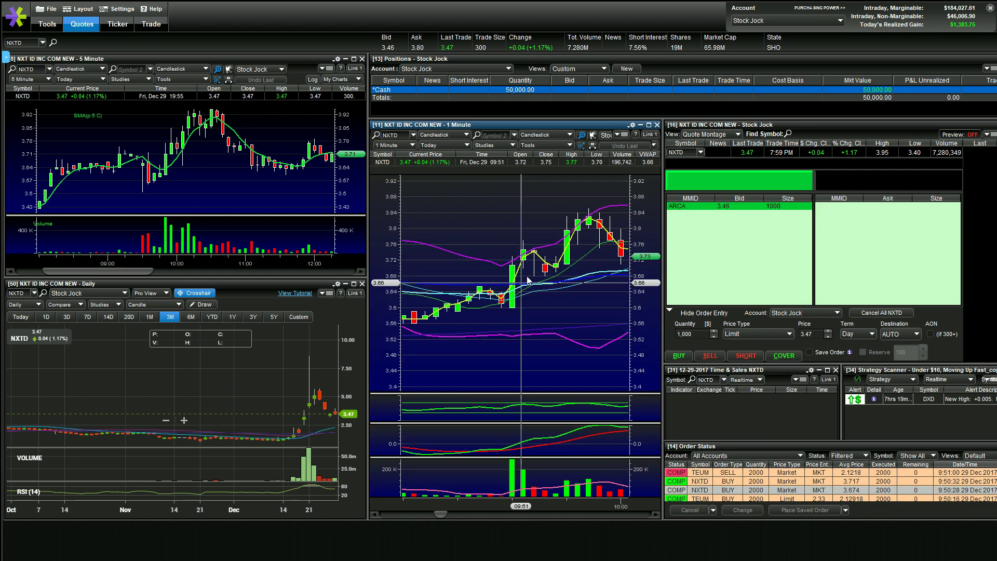
pyautogui.moveTo(445, 515); pyautogui.dragTo(444, 515)
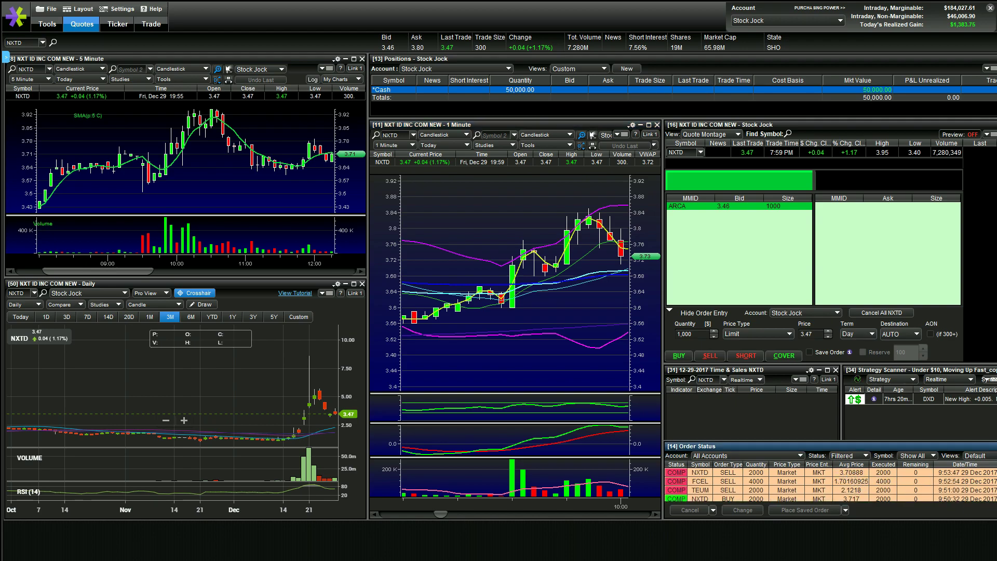
pyautogui.scroll(-1, 896, 496)
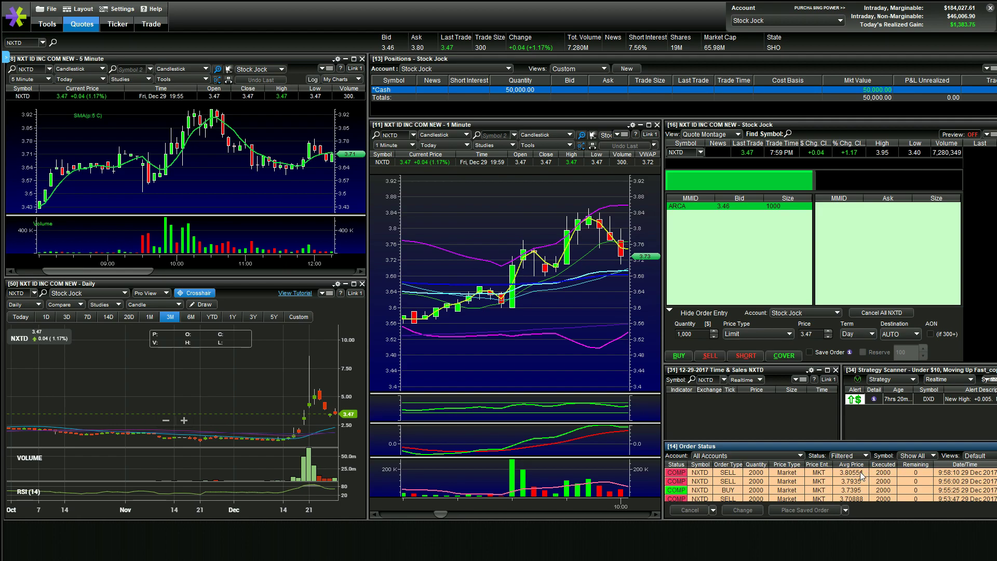
pyautogui.scroll(-1, 851, 485)
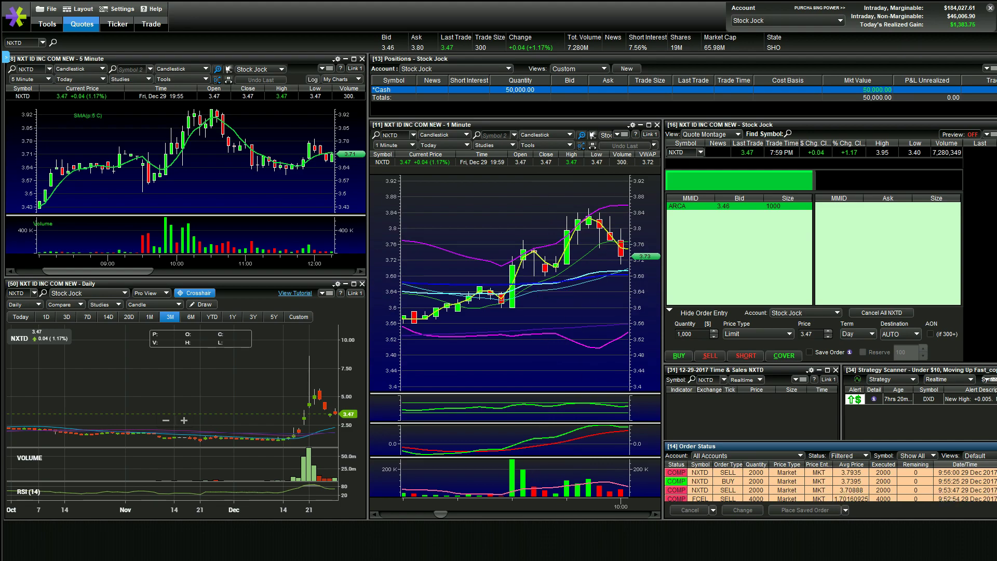
pyautogui.scroll(-1, 831, 485)
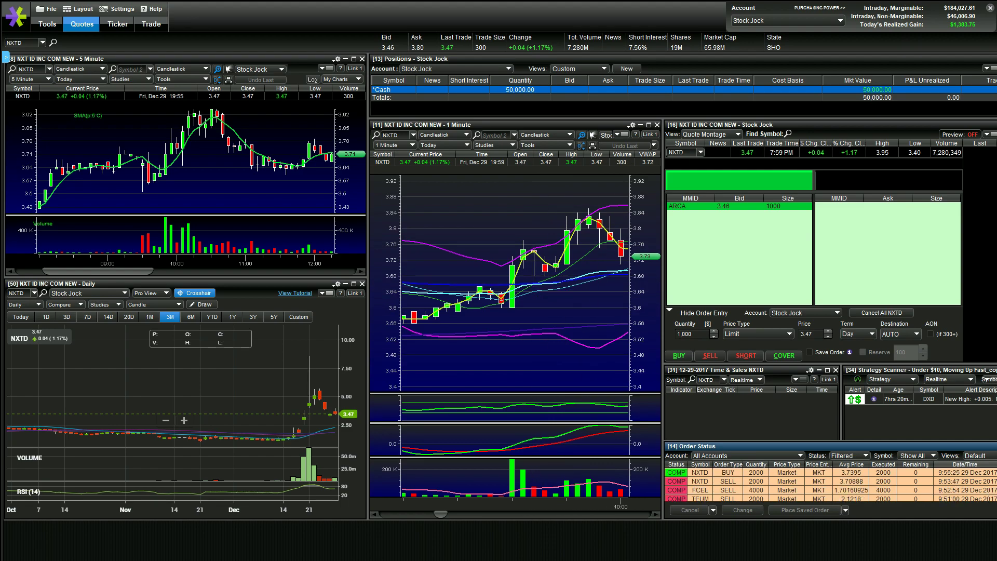
# Select order rows in Order Status until FTFT loads in every linked window.
pyautogui.click(700, 490)
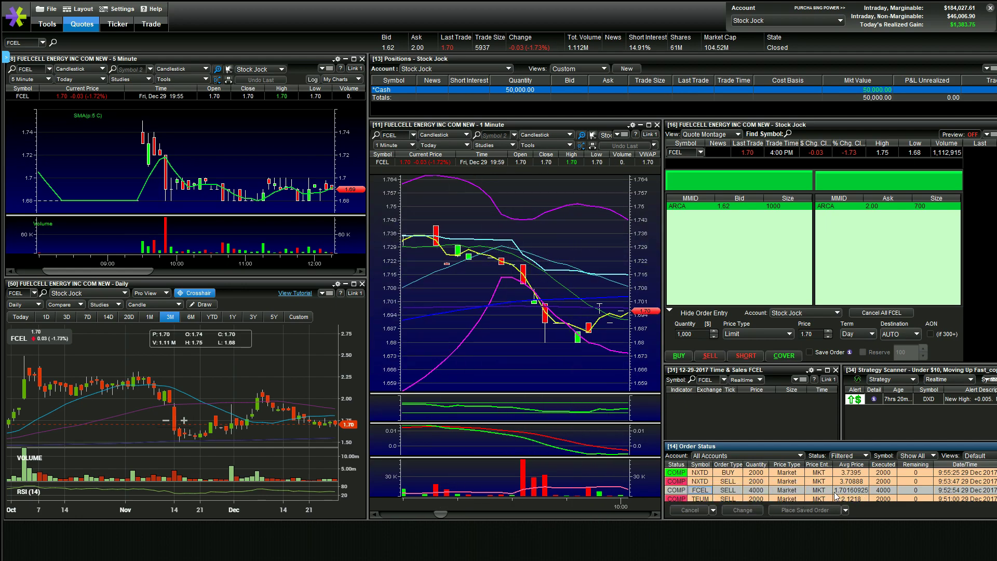
pyautogui.click(700, 498)
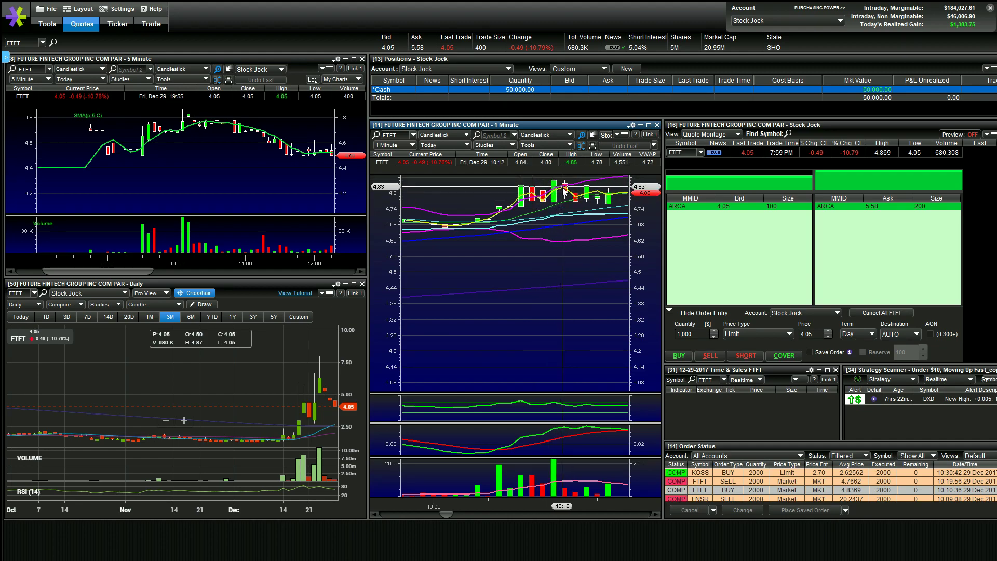
# Scroll FTFT's 1-minute chart forward to the latest bars.
pyautogui.click(653, 513)
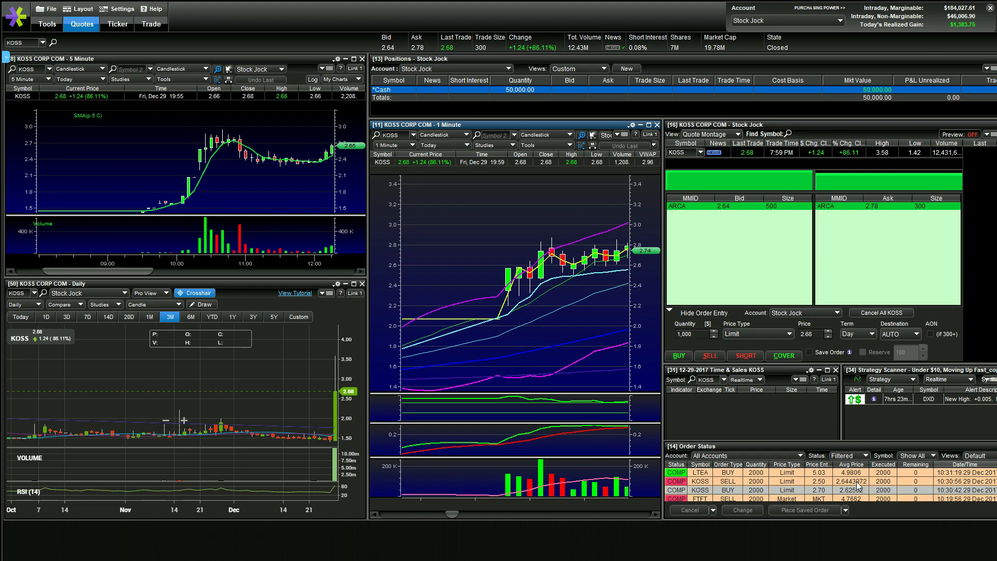
# Select the LTEA order row to load Long Island Iced Tea in every linked window.
pyautogui.click(861, 472)
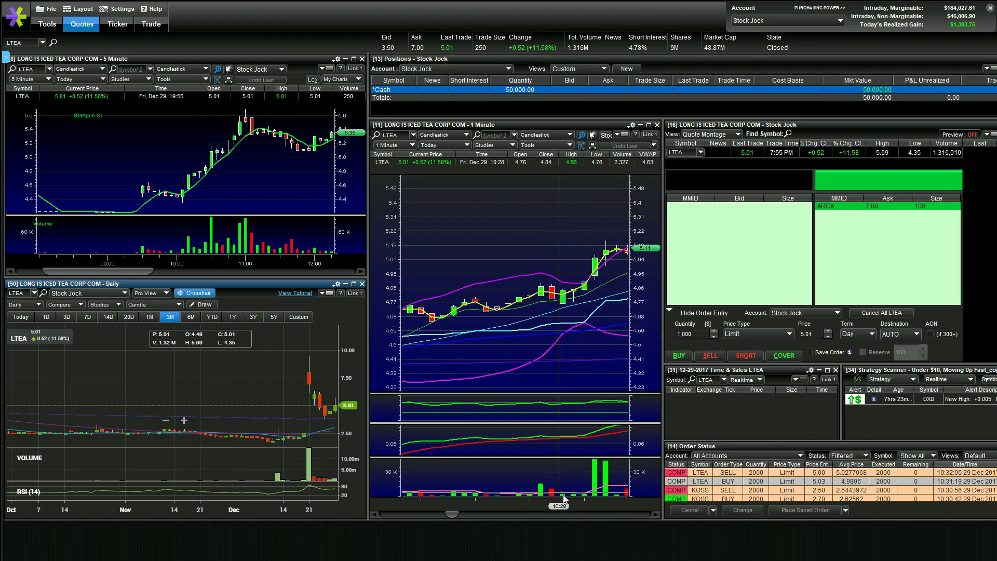
# Advance LTEA's 1-minute chart to later bars, then load CCCL from its BUY order row.
pyautogui.click(479, 514)
pyautogui.moveTo(457, 515)
pyautogui.mouseDown()
pyautogui.moveTo(469, 517)
pyautogui.moveTo(457, 512)
pyautogui.mouseUp()
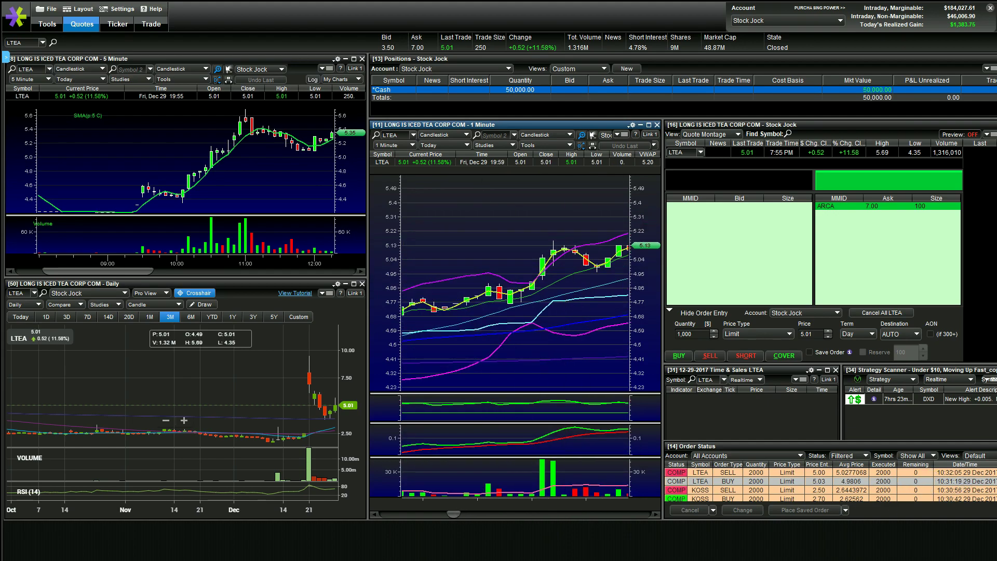
pyautogui.scroll(2, 927, 484)
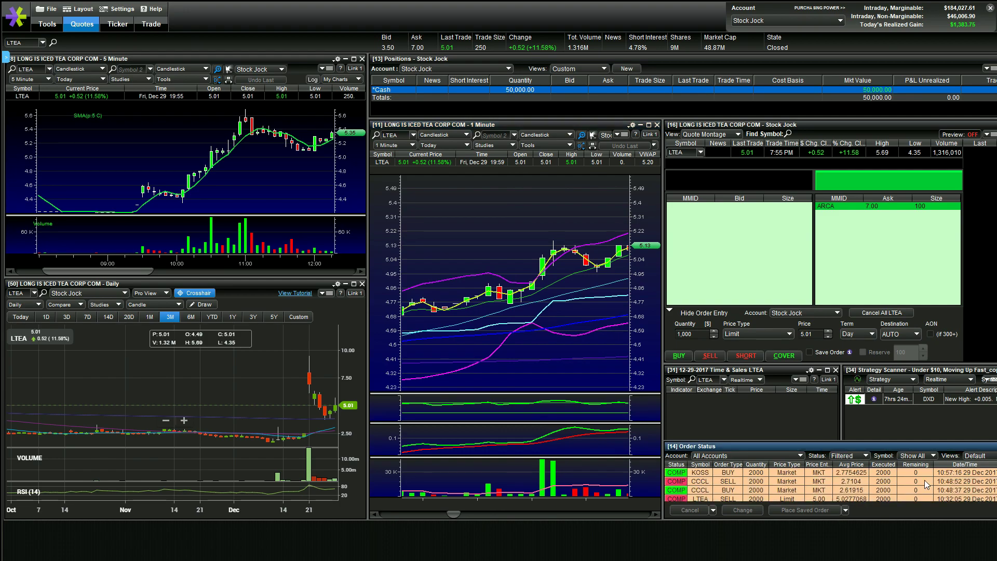
pyautogui.click(700, 490)
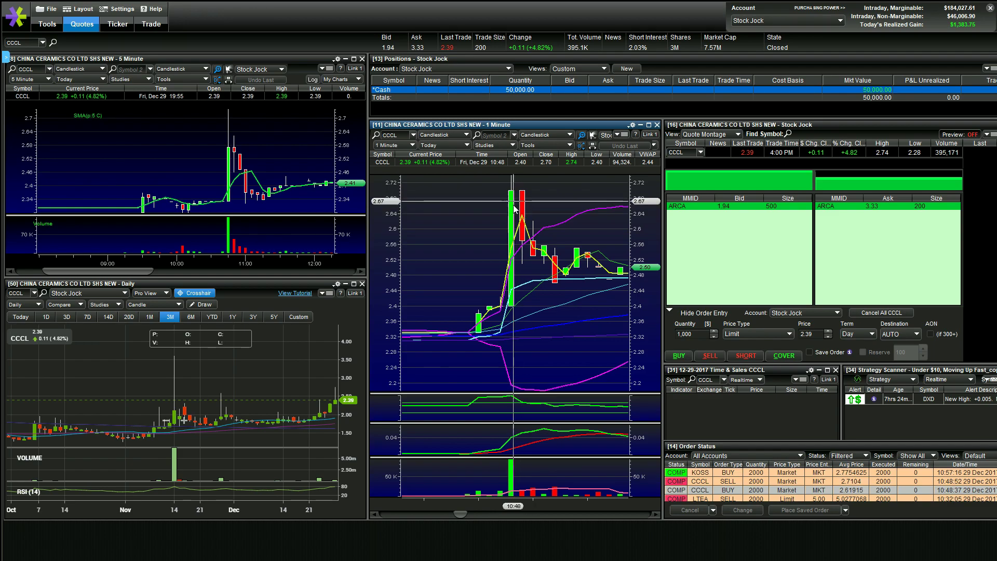
# Select the KOSS BUY order row to reload Koss Corp in all linked windows.
pyautogui.click(850, 481)
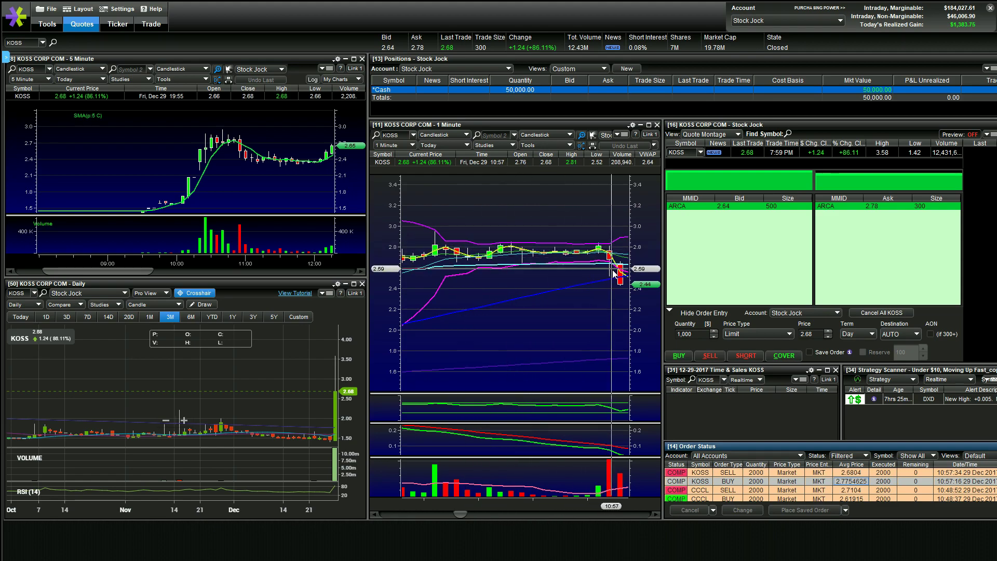
# Scroll KOSS's 1-minute chart forward to its later bars.
pyautogui.click(659, 516)
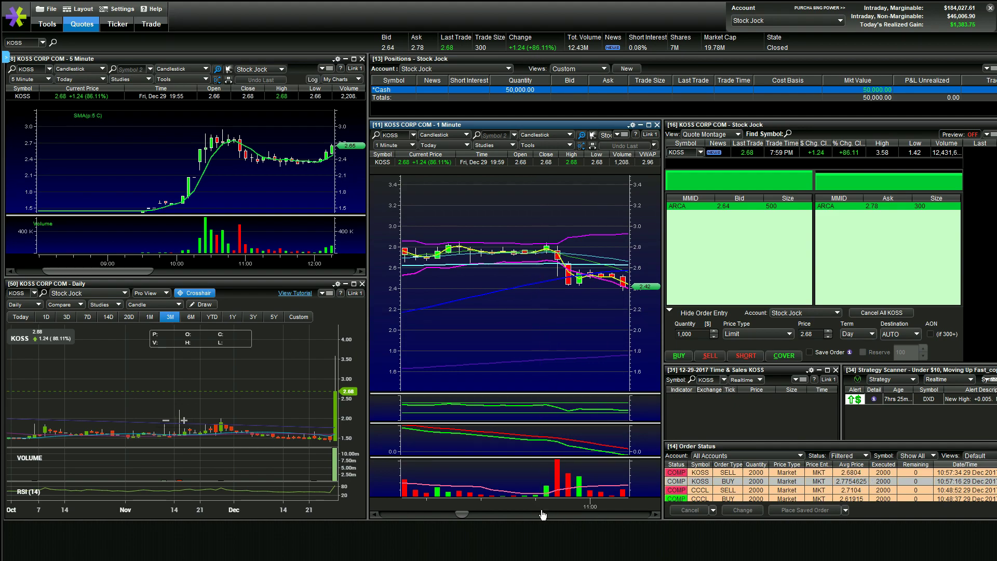
pyautogui.moveTo(457, 514)
pyautogui.mouseDown()
pyautogui.moveTo(524, 529)
pyautogui.moveTo(457, 513)
pyautogui.mouseUp()
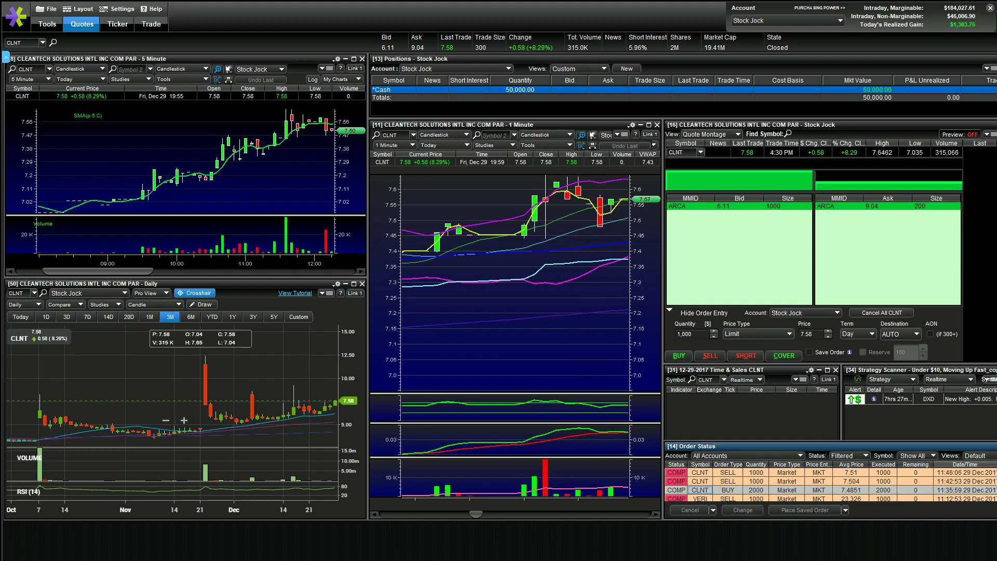
# Move the 1-minute chart forward to show later bars.
pyautogui.moveTo(468, 512)
pyautogui.mouseDown()
pyautogui.moveTo(488, 517)
pyautogui.moveTo(476, 516)
pyautogui.mouseUp()
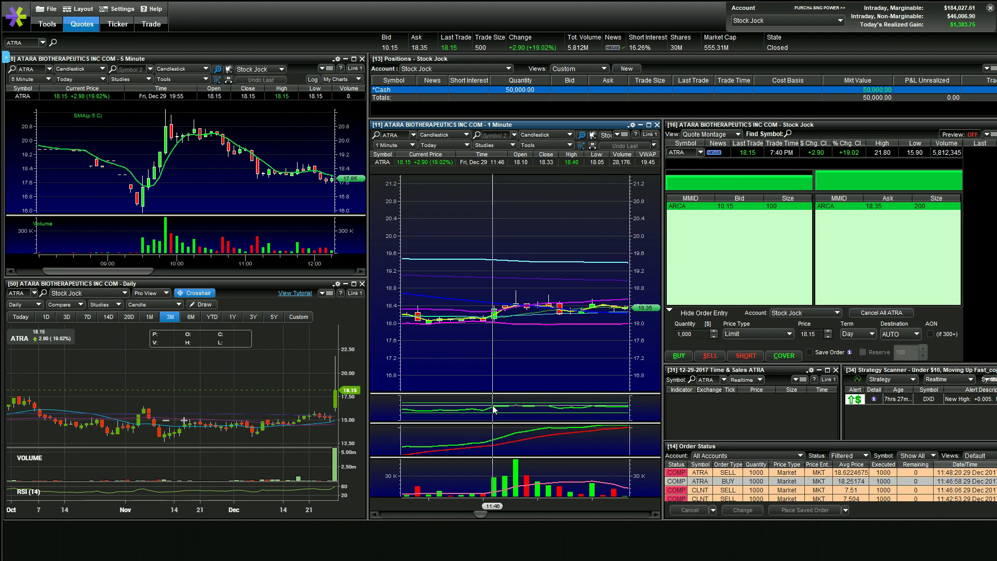
# Make an adjustment in the left-hand panel while the linked windows switch to XNET.
pyautogui.moveTo(119, 271); pyautogui.dragTo(160, 272)
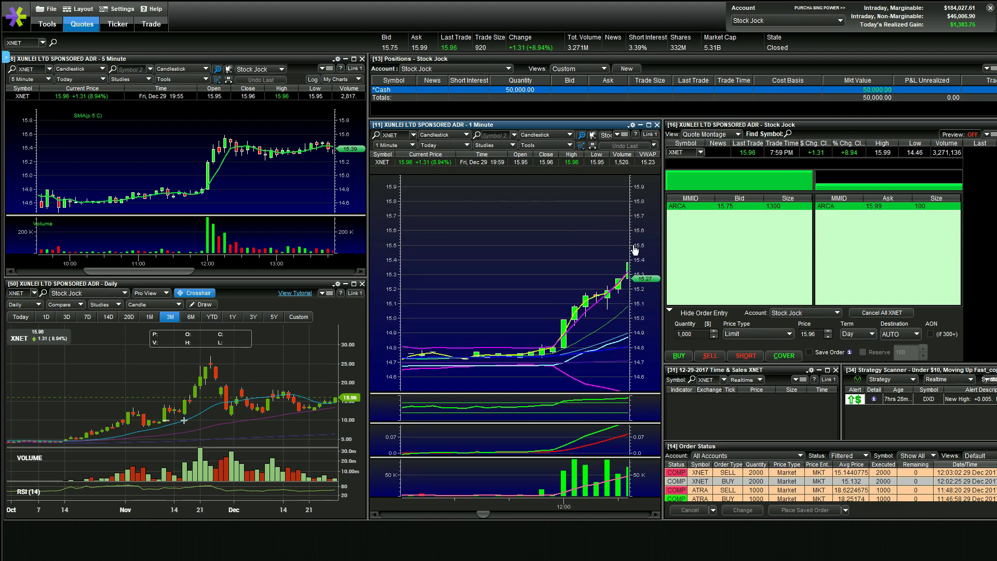
# Advance XNET's 1-minute chart to the later run-up bars, then load XGTI from its order row.
pyautogui.moveTo(483, 514); pyautogui.dragTo(490, 514)
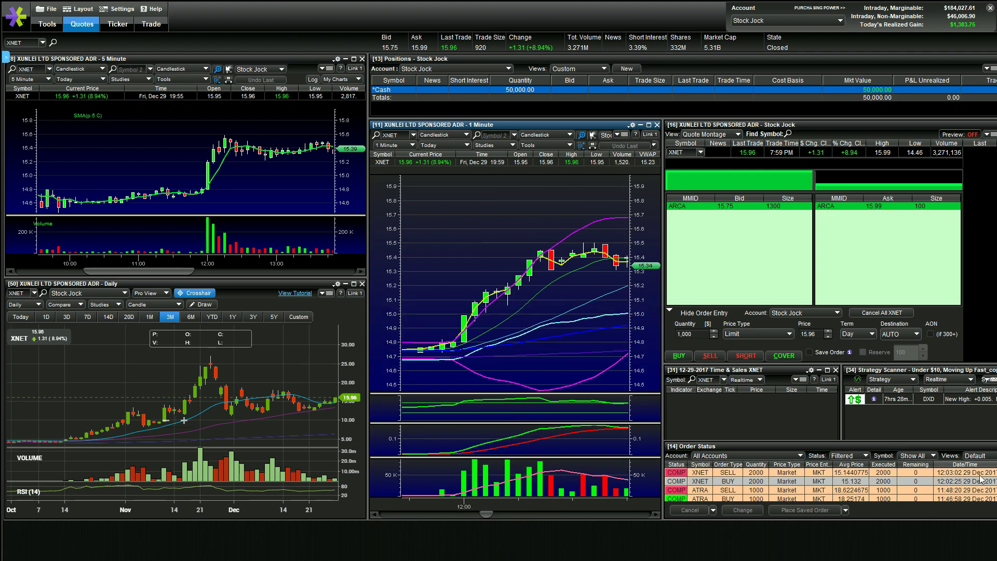
pyautogui.scroll(1, 742, 486)
pyautogui.click(742, 482)
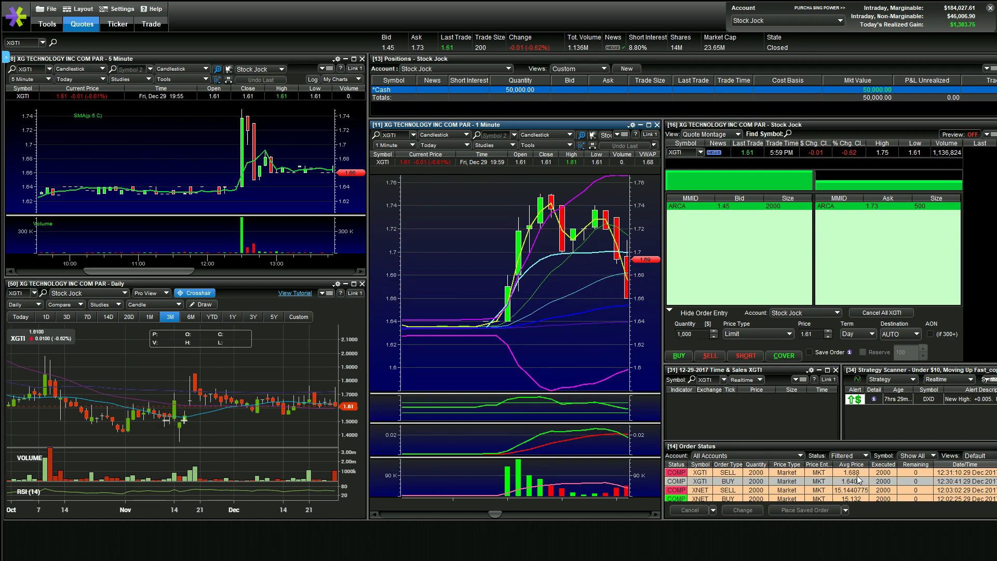
# Reload XNET into all linked windows from its Order Status row.
pyautogui.click(846, 490)
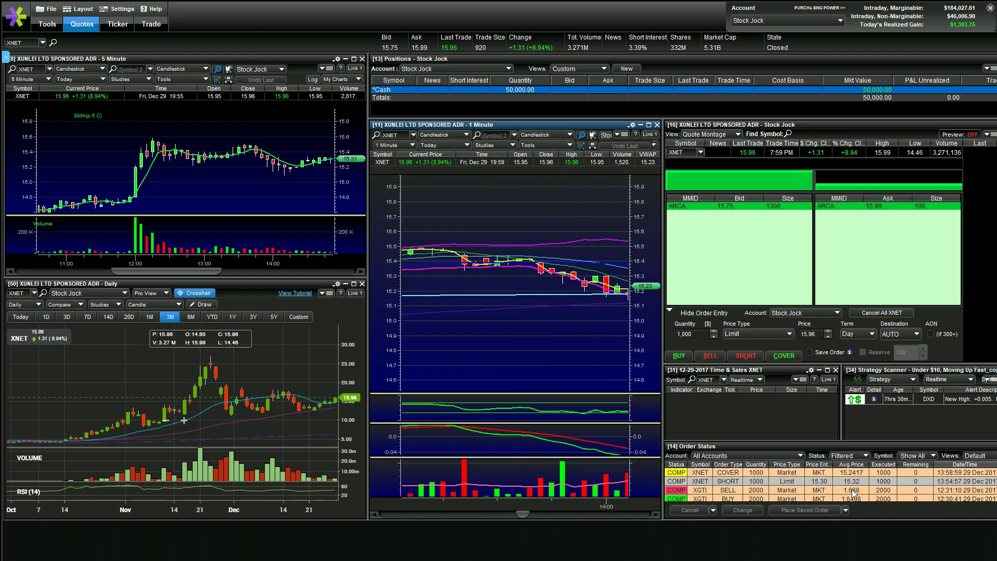
# Advance XNET's 1-minute chart to its latest bars, drifting around 15.15–15.2.
pyautogui.moveTo(523, 515); pyautogui.dragTo(529, 514)
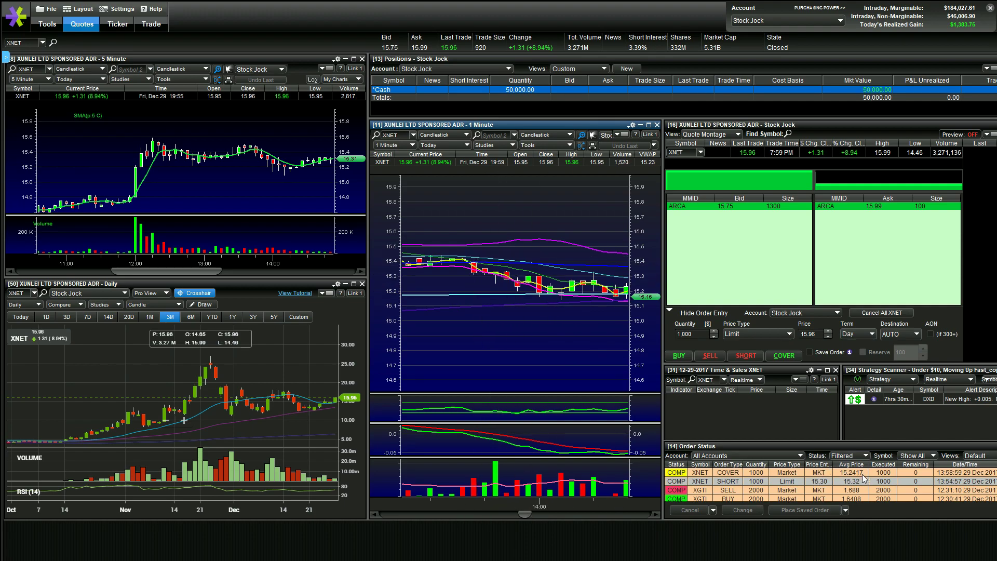
# Load LQMT from its order row and move its 1-minute chart to the late-day candles.
pyautogui.scroll(1, 882, 477)
pyautogui.click(831, 490)
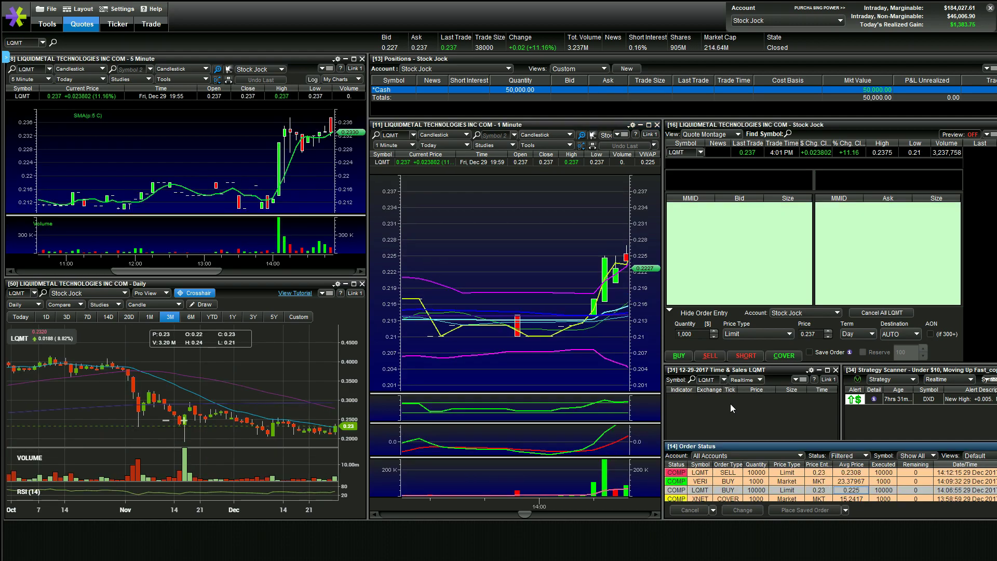
pyautogui.moveTo(521, 513); pyautogui.dragTo(526, 517)
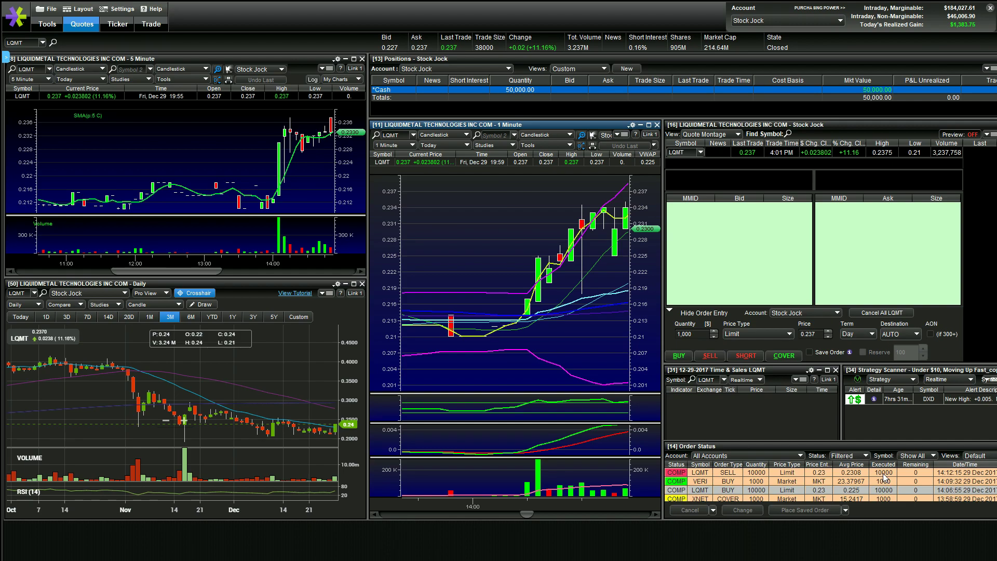
pyautogui.moveTo(525, 515)
pyautogui.mouseDown()
pyautogui.moveTo(536, 515)
pyautogui.moveTo(528, 525)
pyautogui.mouseUp()
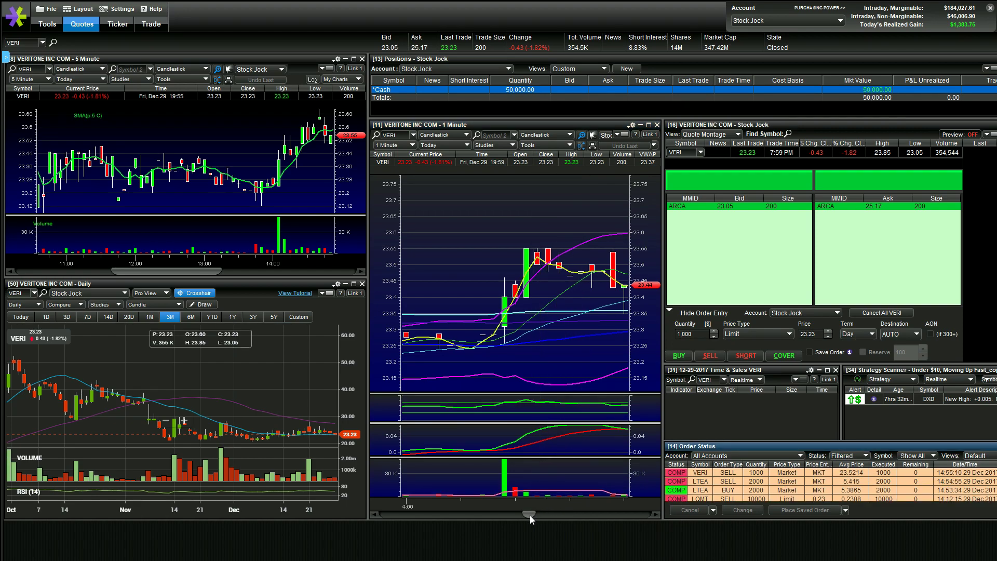
# Step VERI's 1-minute chart through the afternoon candles, then load LTEA from its BUY order.
pyautogui.moveTo(529, 515); pyautogui.dragTo(542, 519)
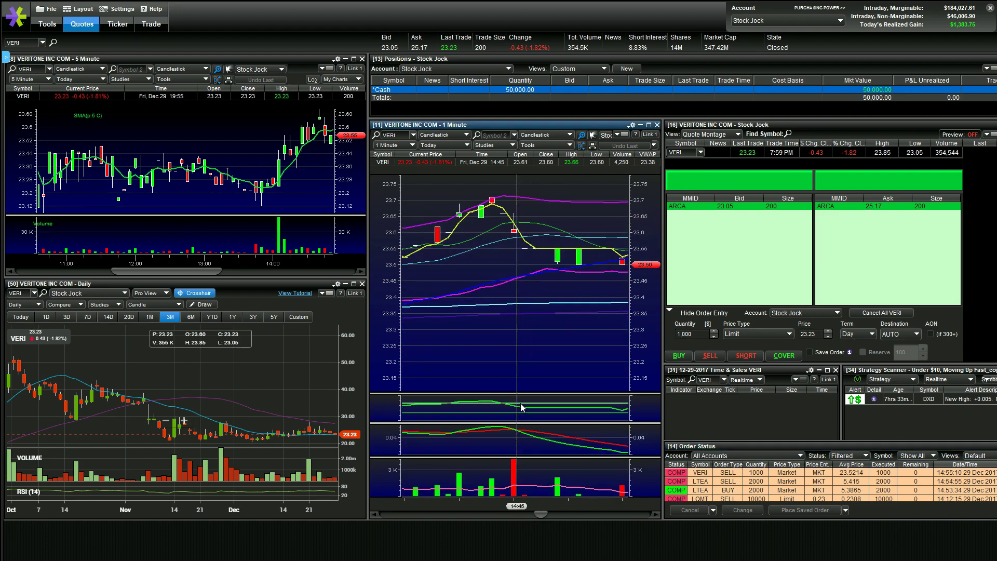
pyautogui.scroll(-3, 572, 409)
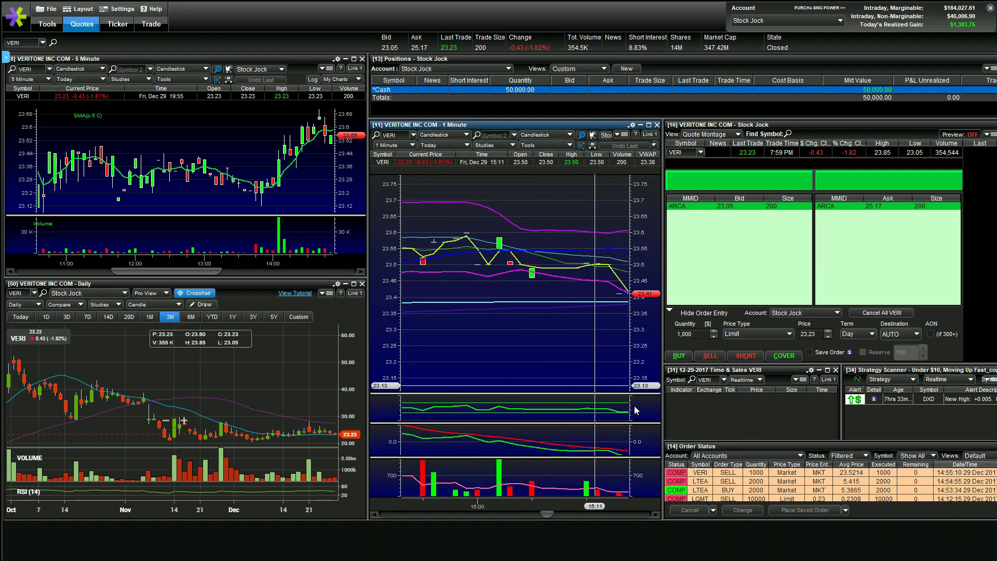
pyautogui.scroll(-1, 875, 485)
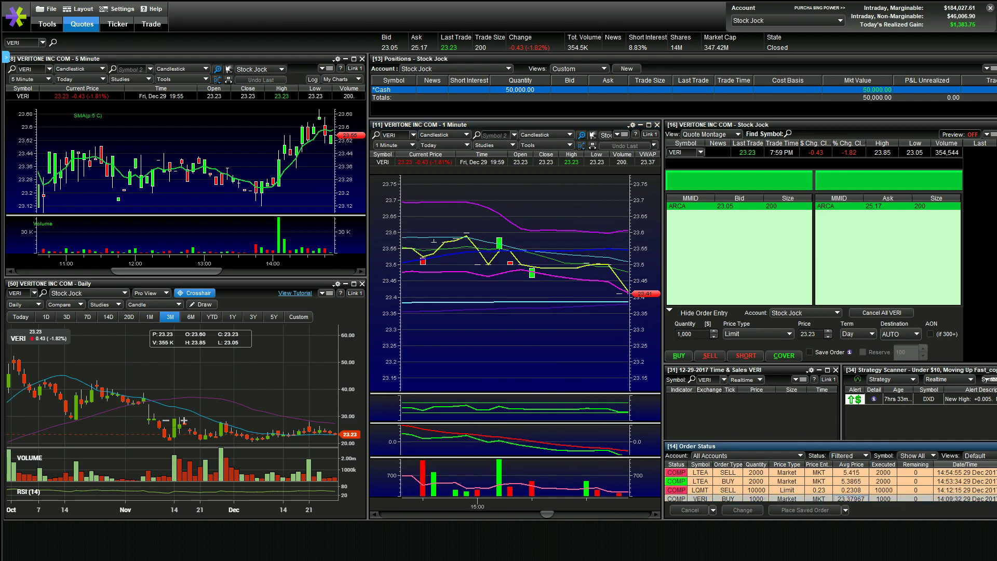
pyautogui.click(701, 480)
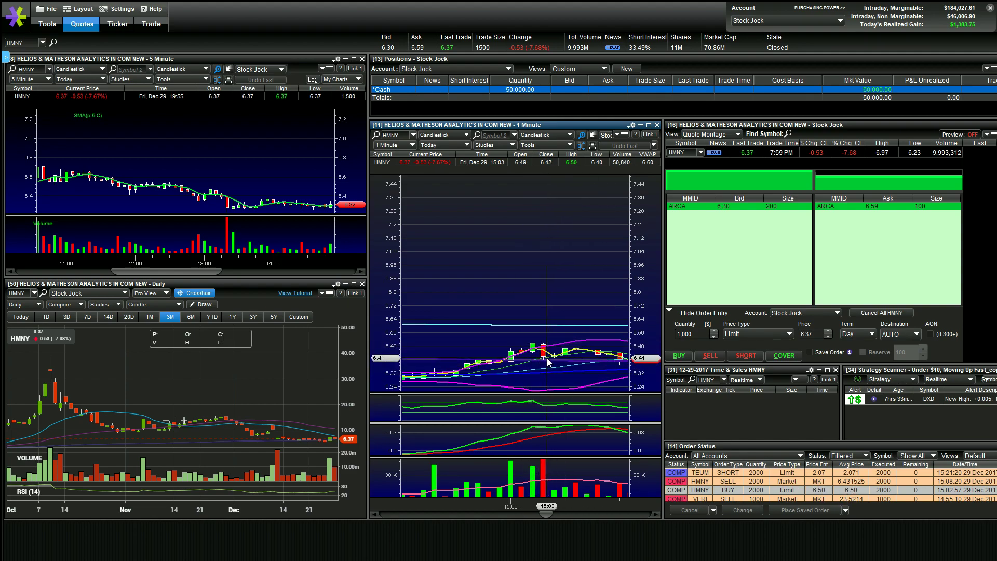
# Run HMNY's 1-minute chart forward to its latest bars.
pyautogui.moveTo(546, 514)
pyautogui.mouseDown()
pyautogui.moveTo(557, 517)
pyautogui.moveTo(547, 512)
pyautogui.mouseUp()
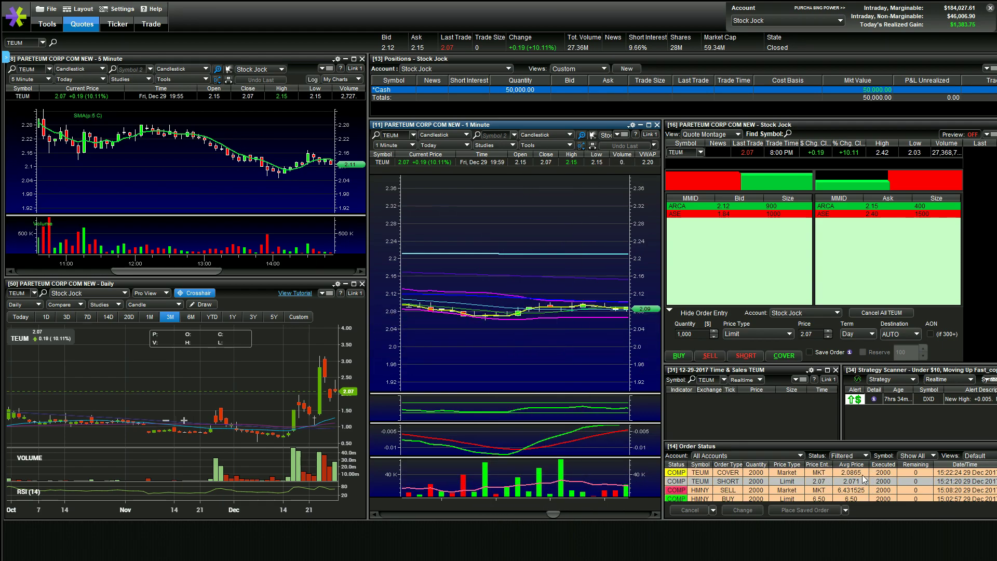
# Scroll the Order Status list up to HMNY's newer COVER and SHORT orders.
pyautogui.scroll(1, 989, 480)
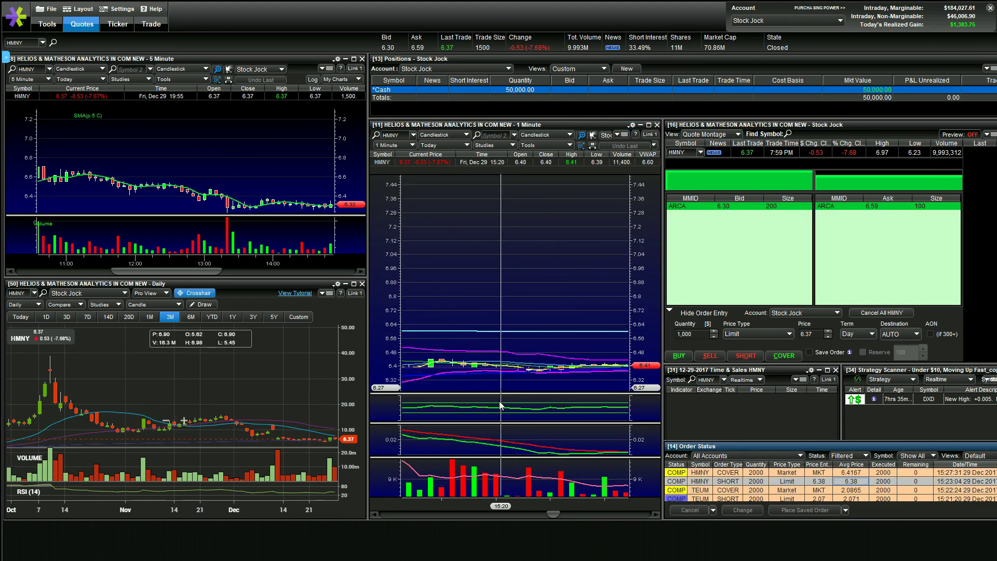
# Move HMNY's 1-minute chart to the closing bars near 16:00, around 6.32–6.34, then select its order list.
pyautogui.moveTo(553, 514); pyautogui.dragTo(554, 514)
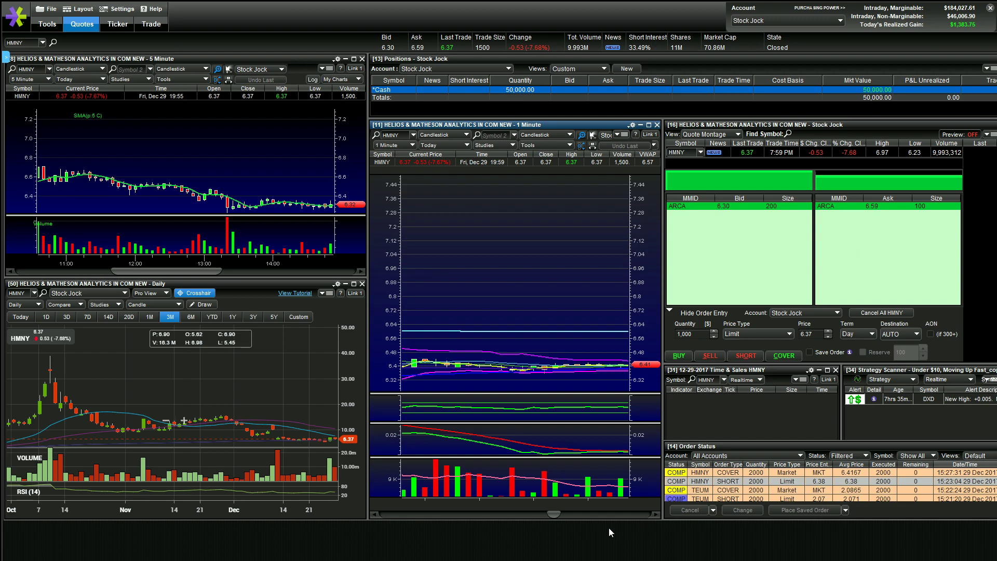
pyautogui.moveTo(552, 517)
pyautogui.mouseDown()
pyautogui.moveTo(585, 516)
pyautogui.moveTo(568, 513)
pyautogui.mouseUp()
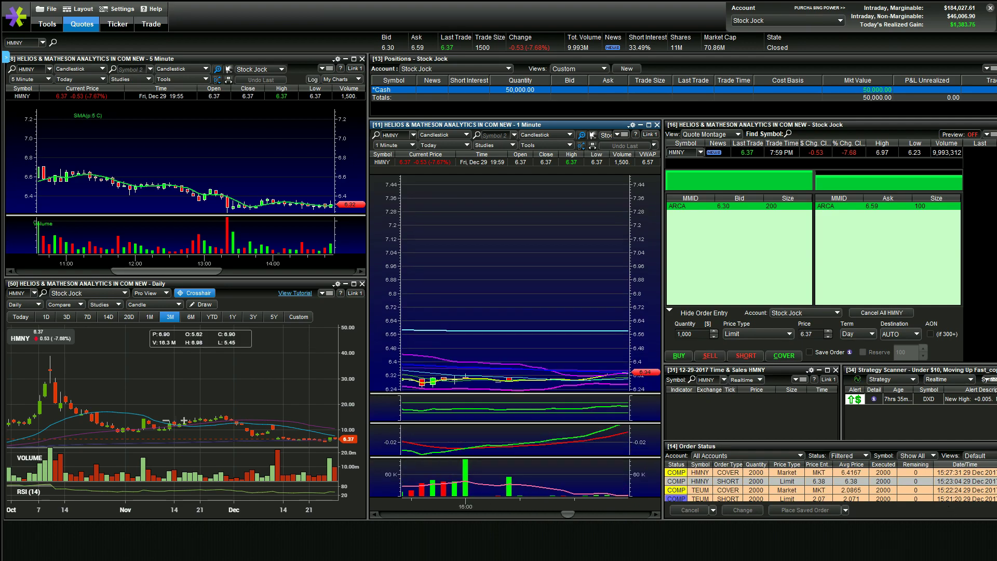
pyautogui.click(850, 480)
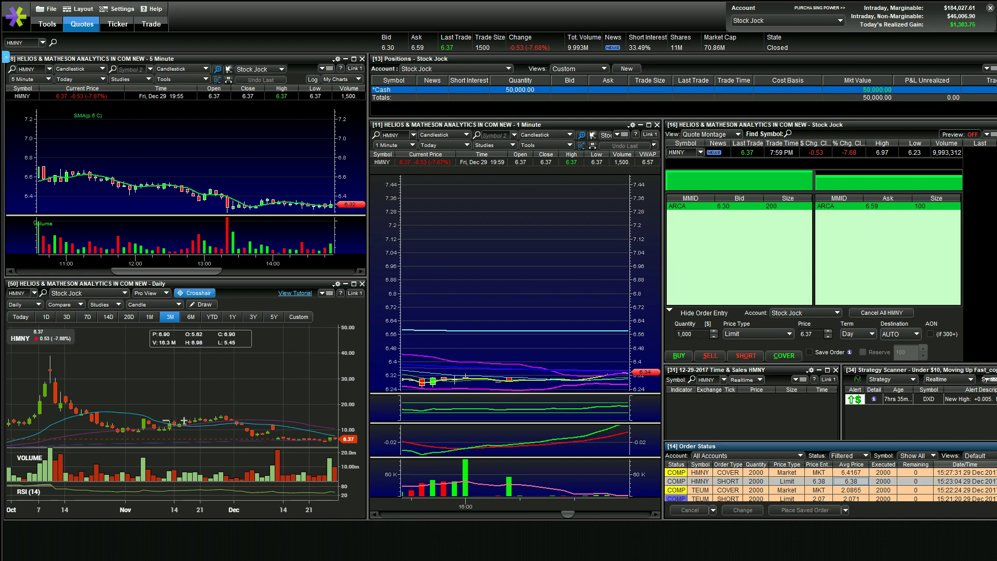
pyautogui.hotkey('alt', 'Tab')
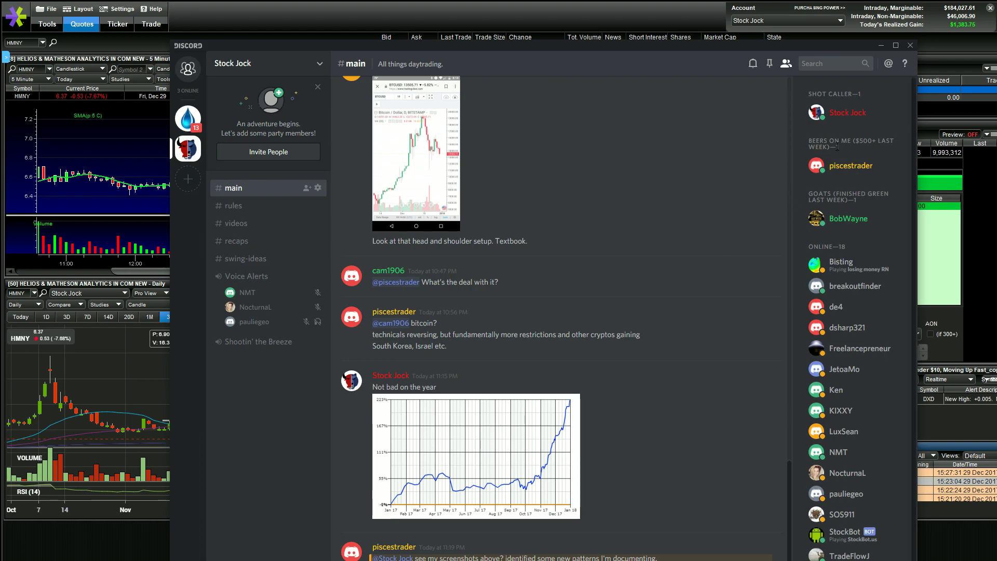
pyautogui.rightClick(838, 116)
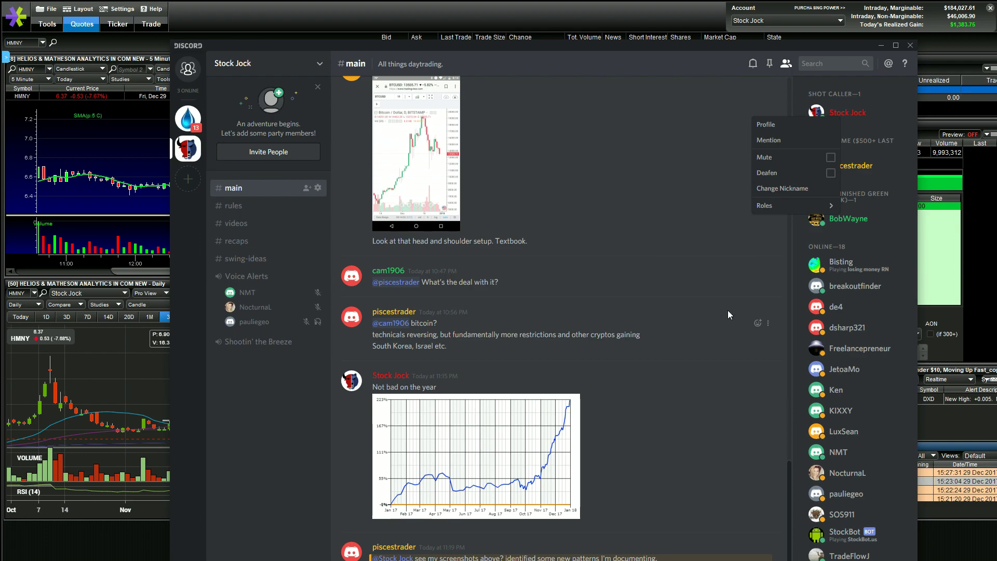
pyautogui.rightClick(852, 167)
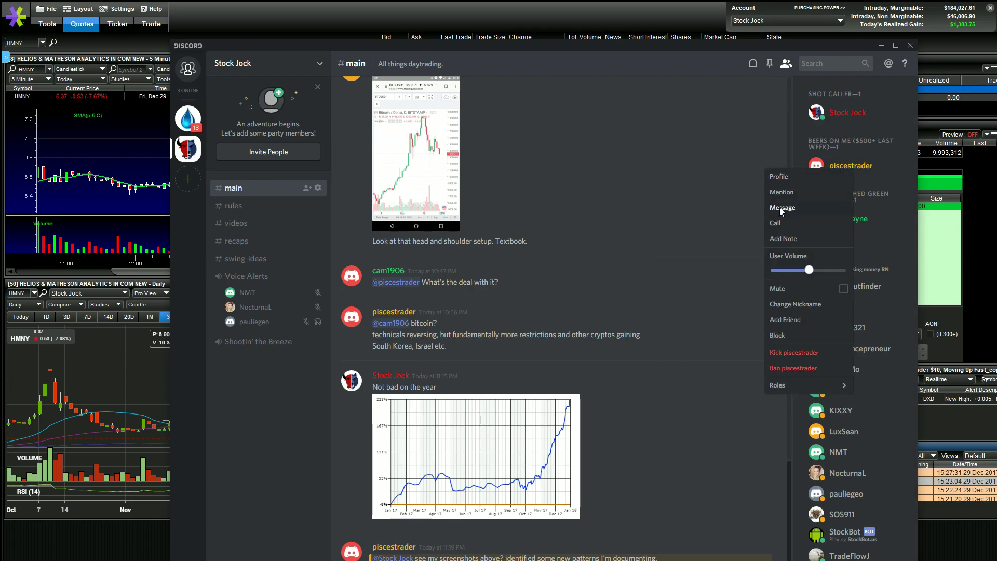
pyautogui.click(625, 200)
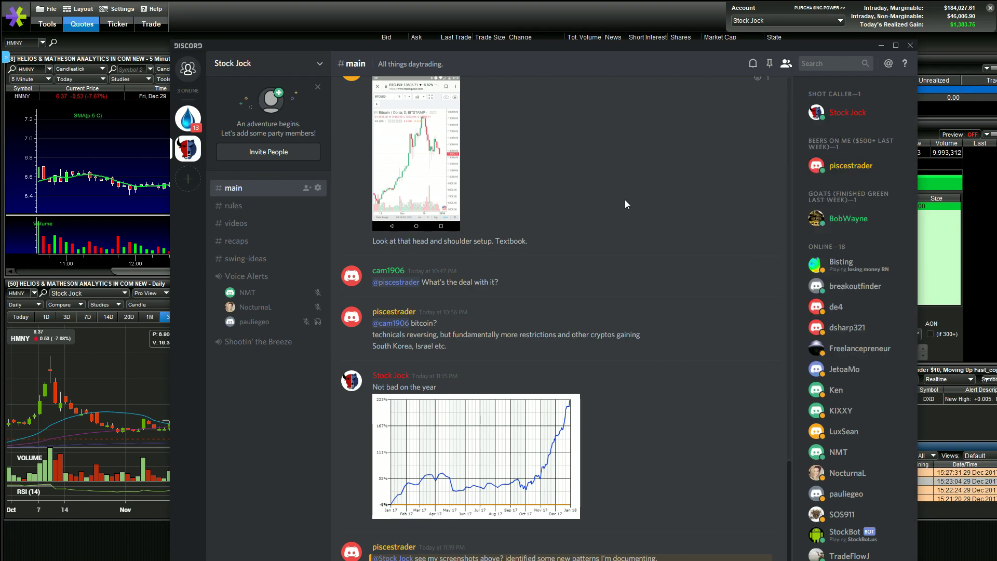